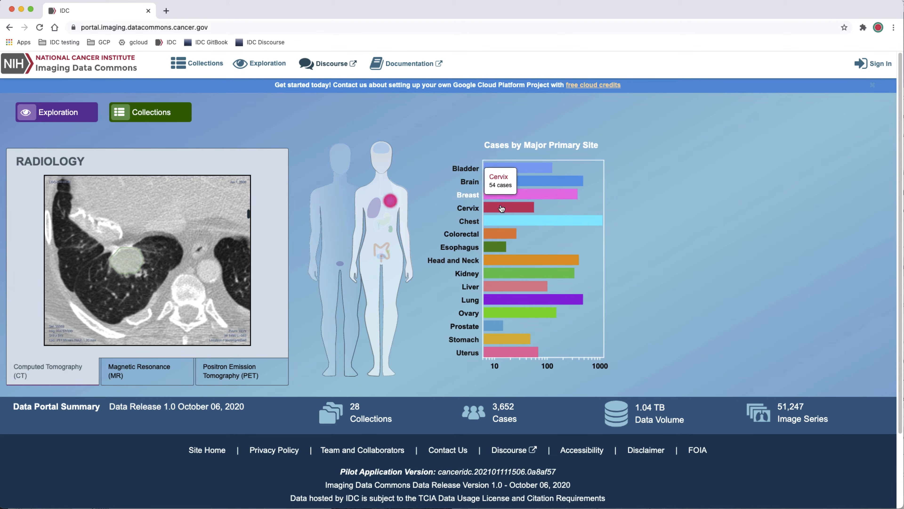
Preview the Magnetic Resonance radiology example on the portal's home page and open the list of collections
left_click(169, 368)
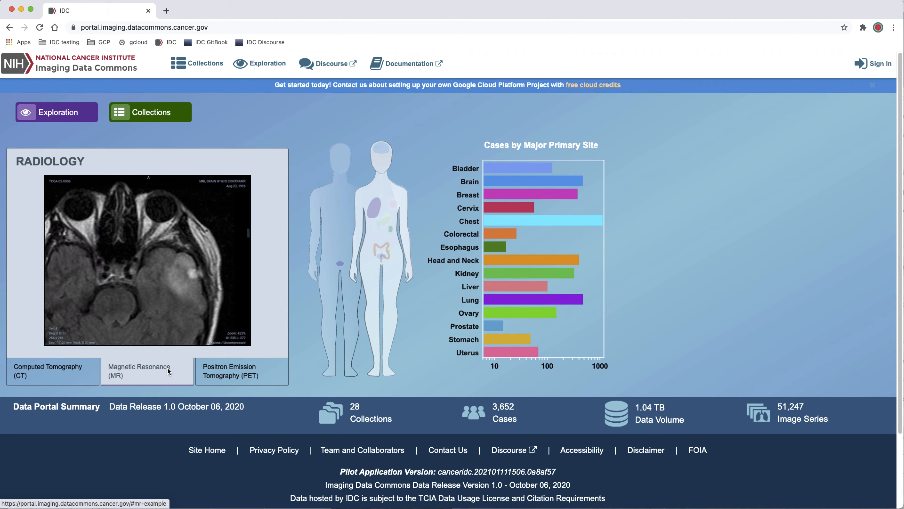
left_click(163, 304)
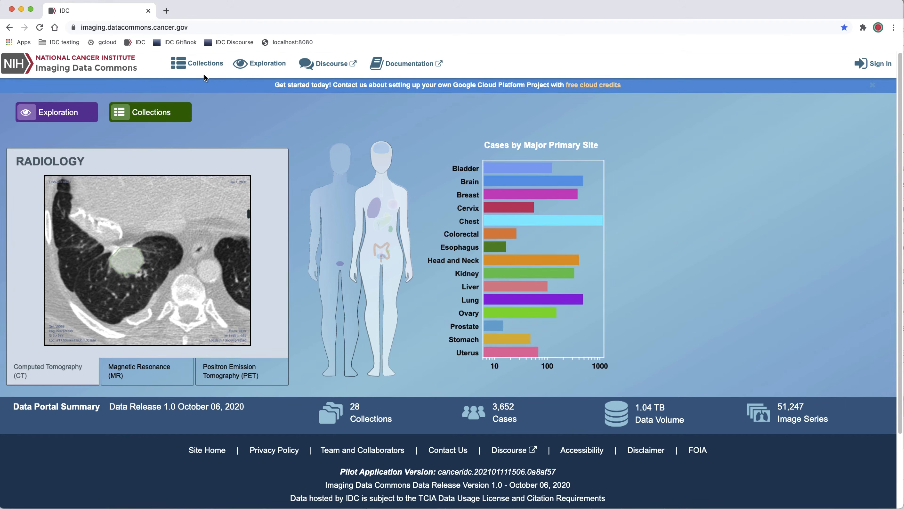
left_click(203, 66)
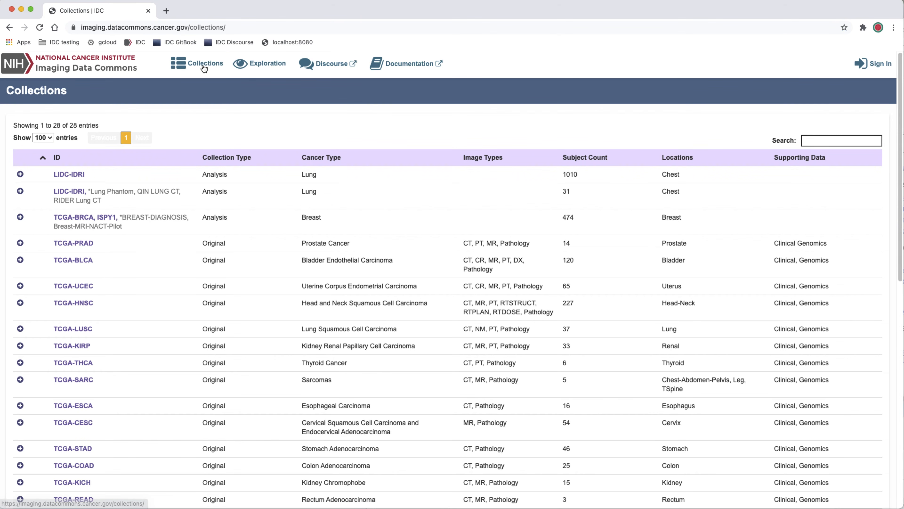
Open the image data exploration page and expand the Collection search scope and the Body Part Examined attribute
left_click(260, 64)
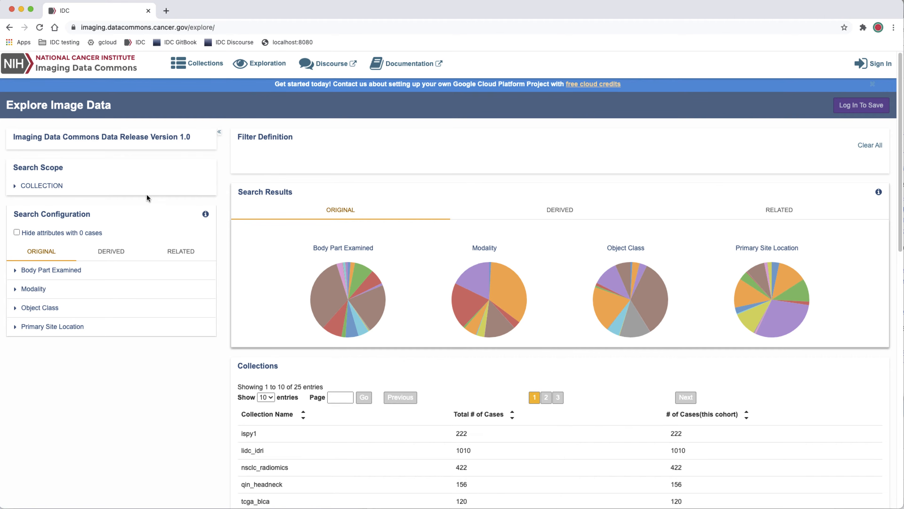
left_click(15, 187)
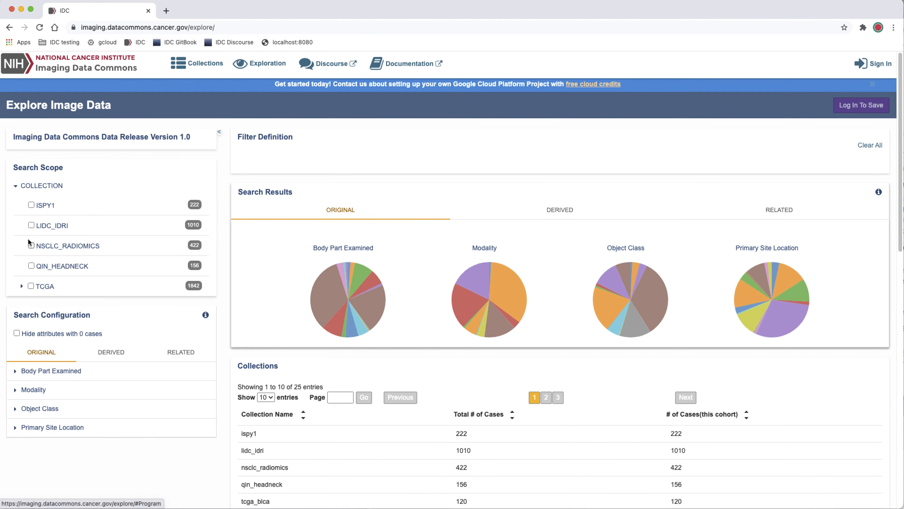
left_click(15, 372)
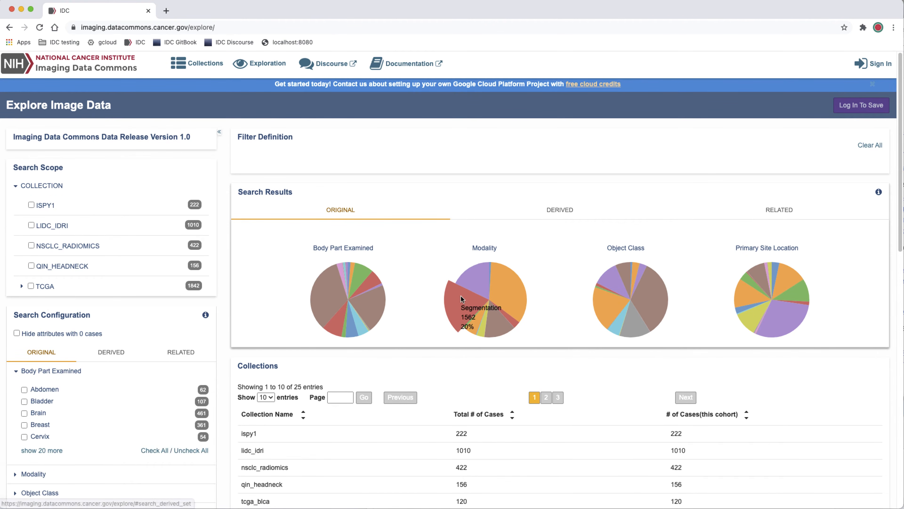
Select the nsclc_radiomics collection and its case LUNG1-001
scroll(429, 299, "down", 5)
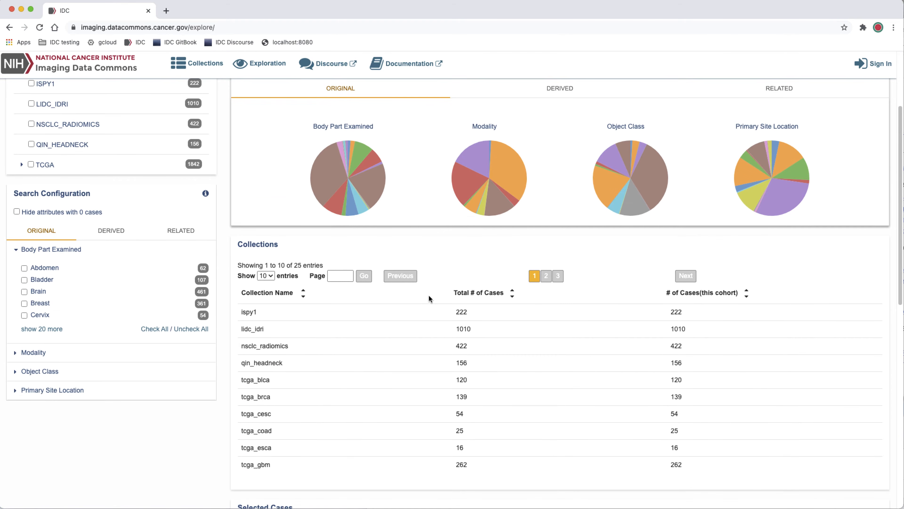
left_click(352, 341)
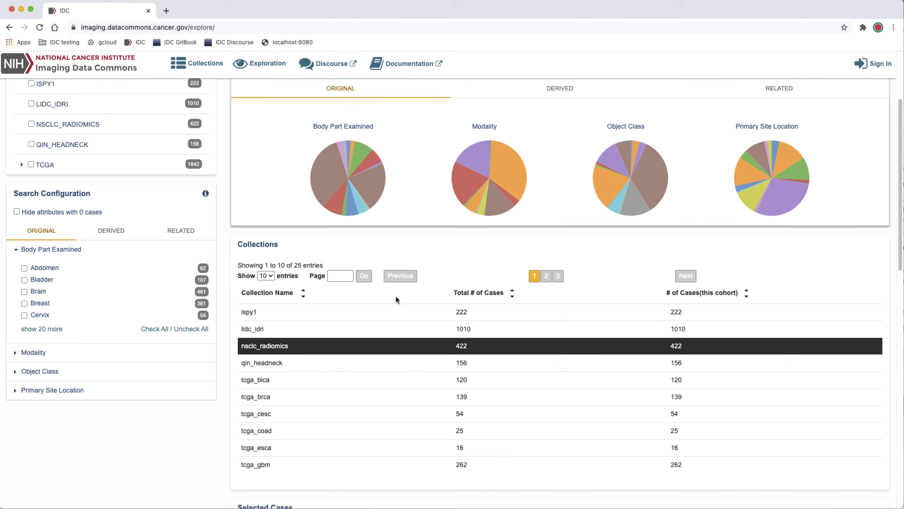
scroll(397, 301, "down", 9)
scroll(397, 300, "down", 2)
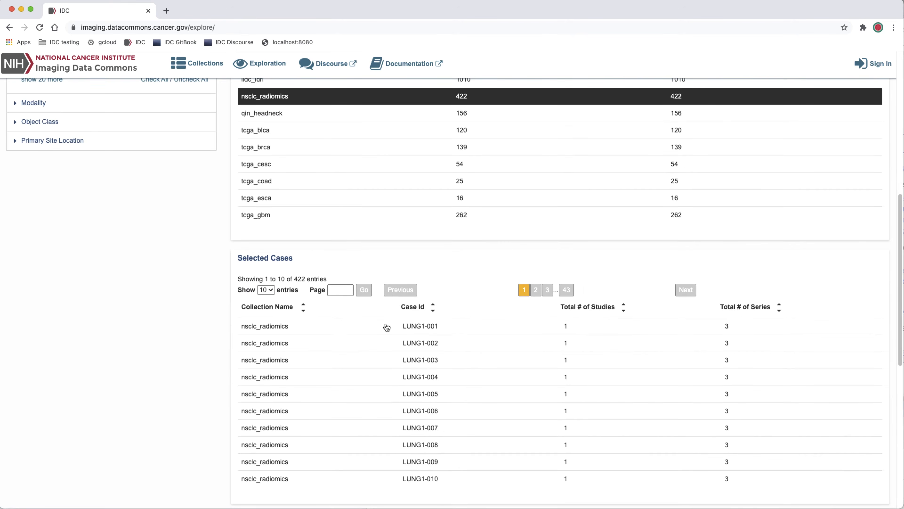
left_click(386, 325)
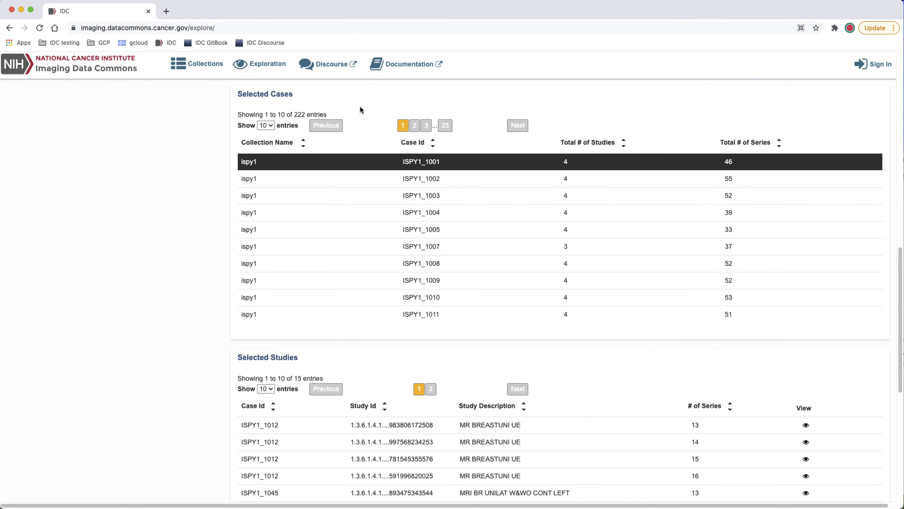
Select the first ISPY1_1012 study, described as MR BREASTUNI UE, to list its series
scroll(376, 169, "down", 8)
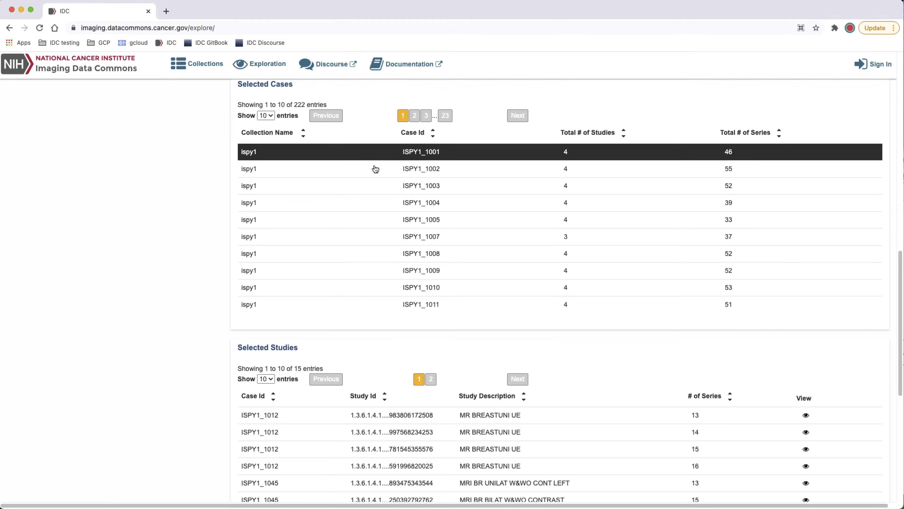
left_click(355, 279)
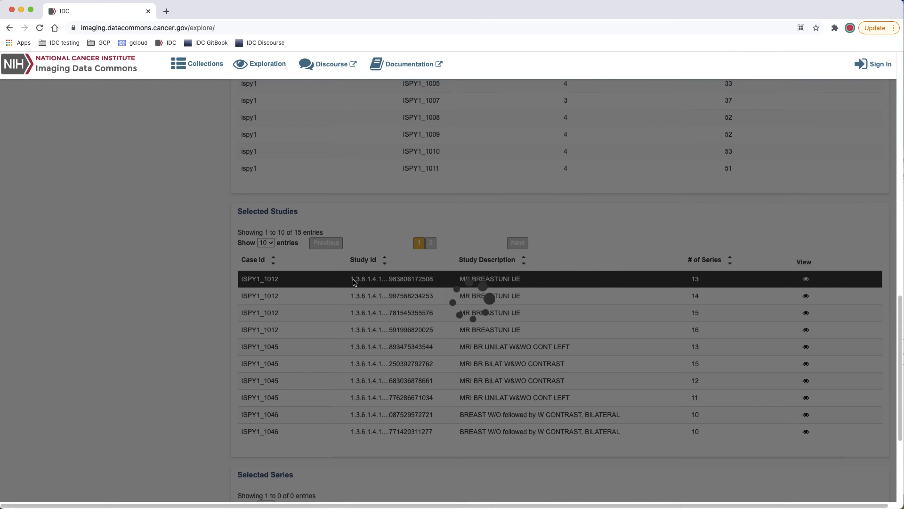
scroll(354, 282, "down", 16)
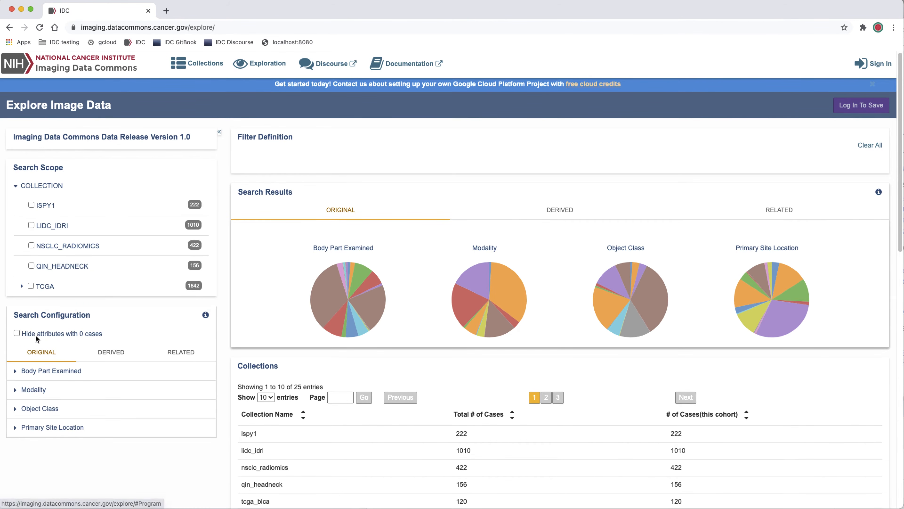
Expand the Body Part Examined attribute and open the study of case LUNG1-001 in the image viewer
left_click(18, 371)
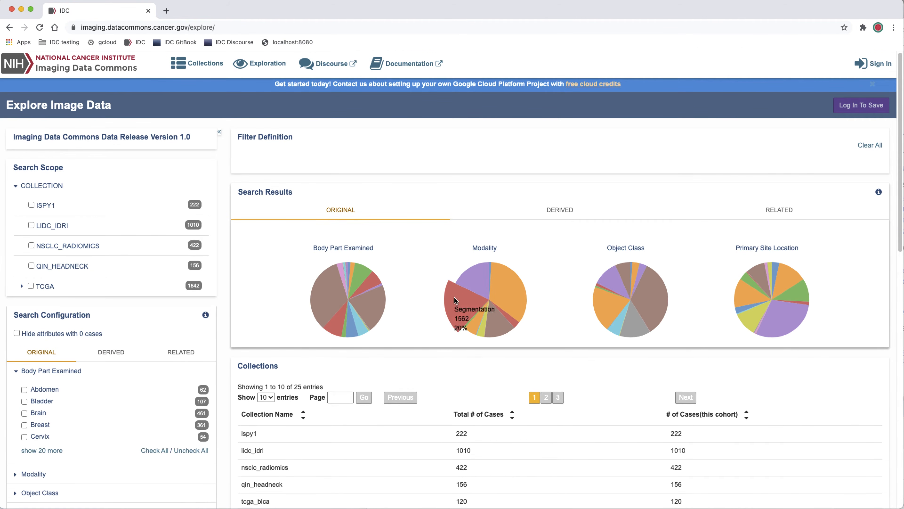
scroll(429, 298, "down", 2)
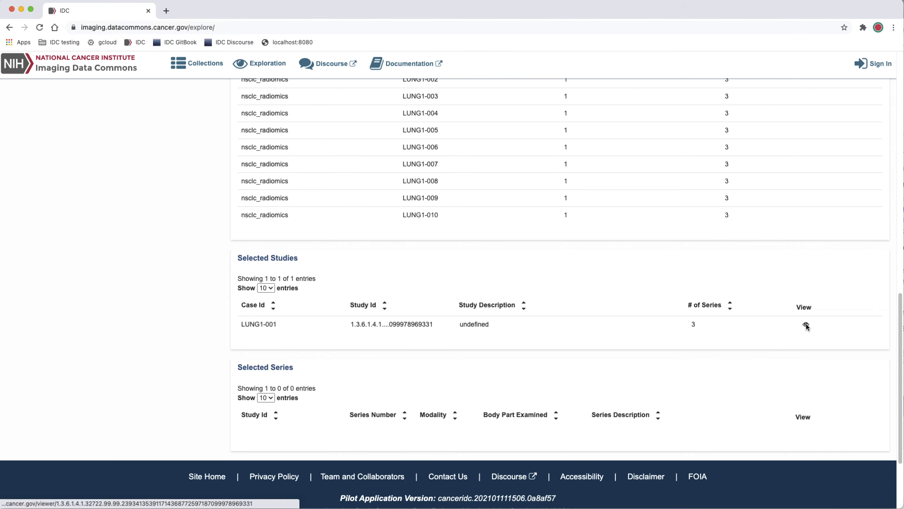
left_click(805, 324)
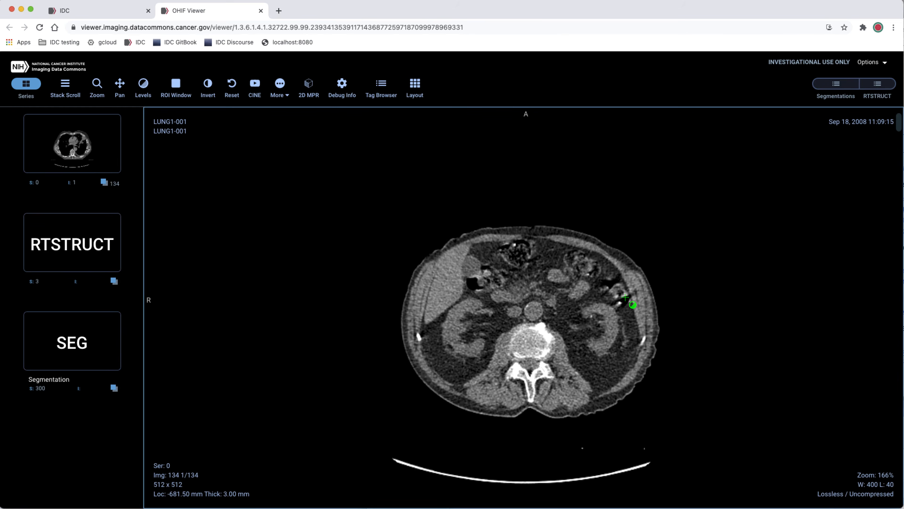
Load the SEG series onto the enlarged CT image of LUNG1-001 and open its list of segmentations
scroll(623, 297, "up", 8)
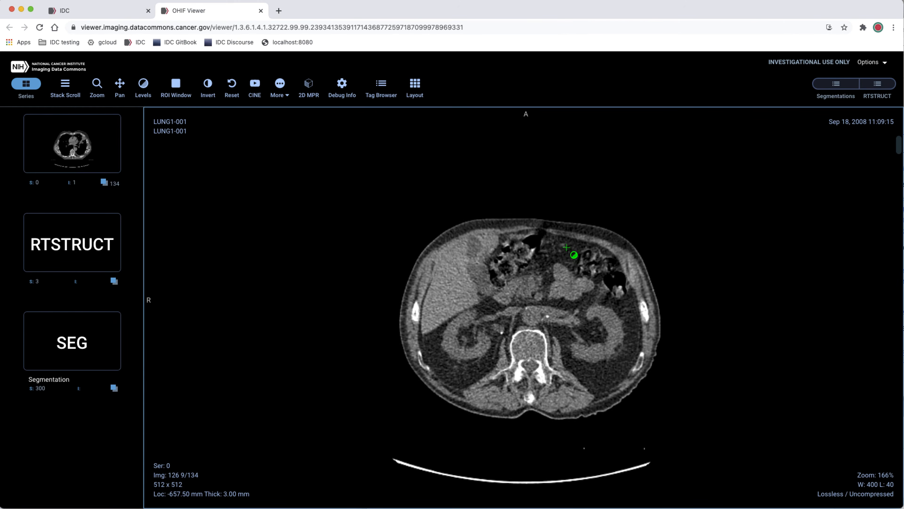
left_click_drag(570, 254, 571, 309)
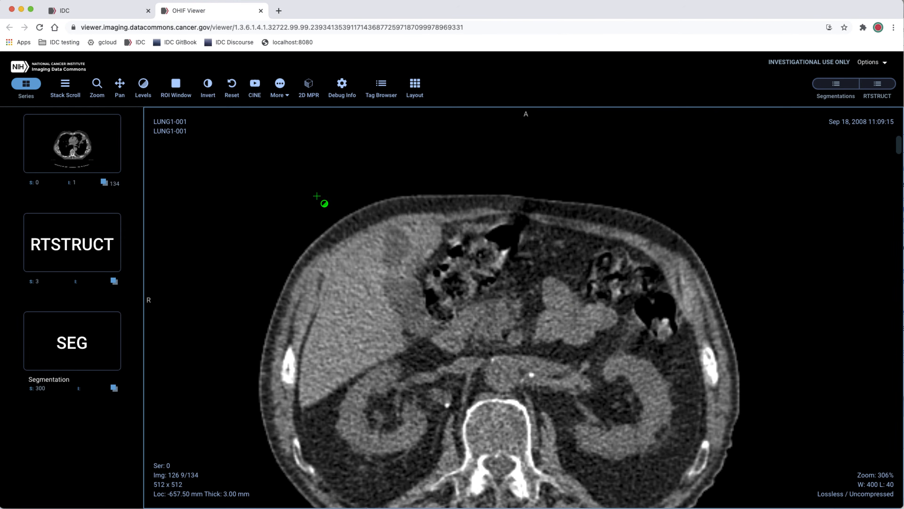
left_click_drag(80, 343, 287, 327)
left_click(836, 84)
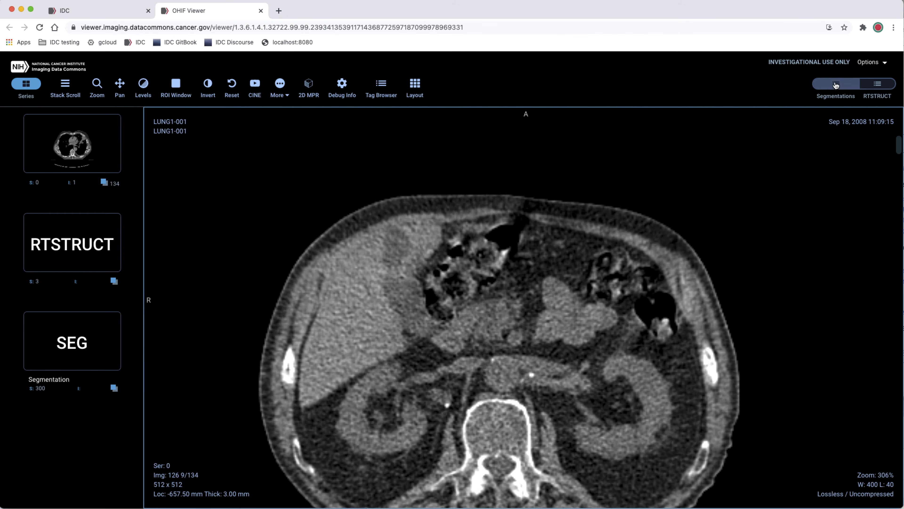
left_click(767, 226)
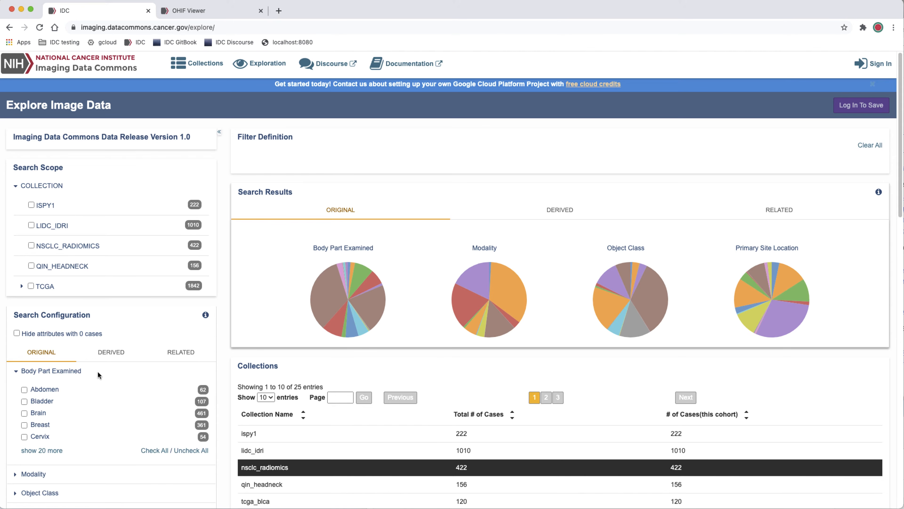
Review the derived Anatomic Region values and the related TCGA Age At Diagnosis attribute in the search configuration
left_click(108, 352)
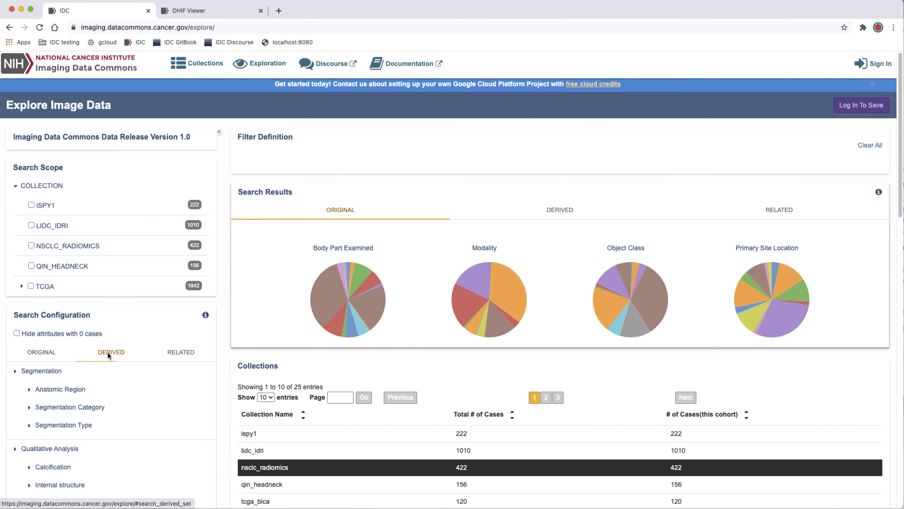
left_click(30, 390)
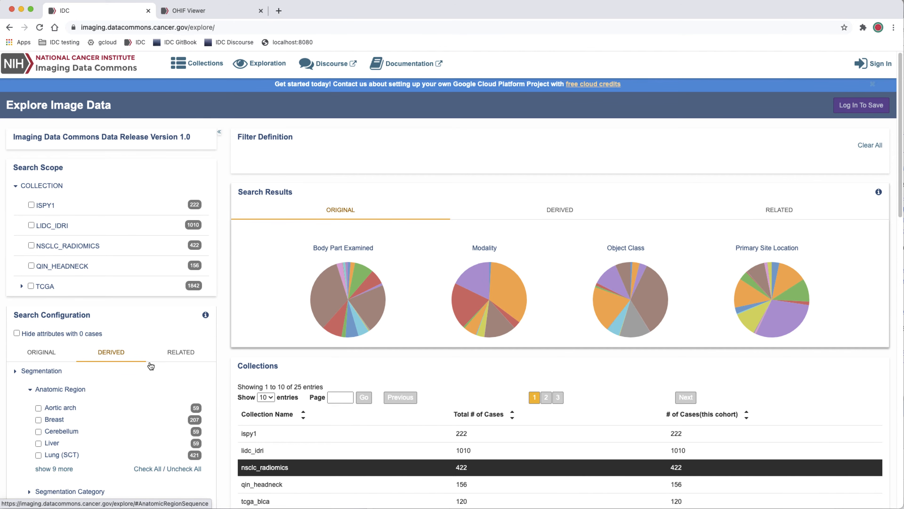
left_click(173, 354)
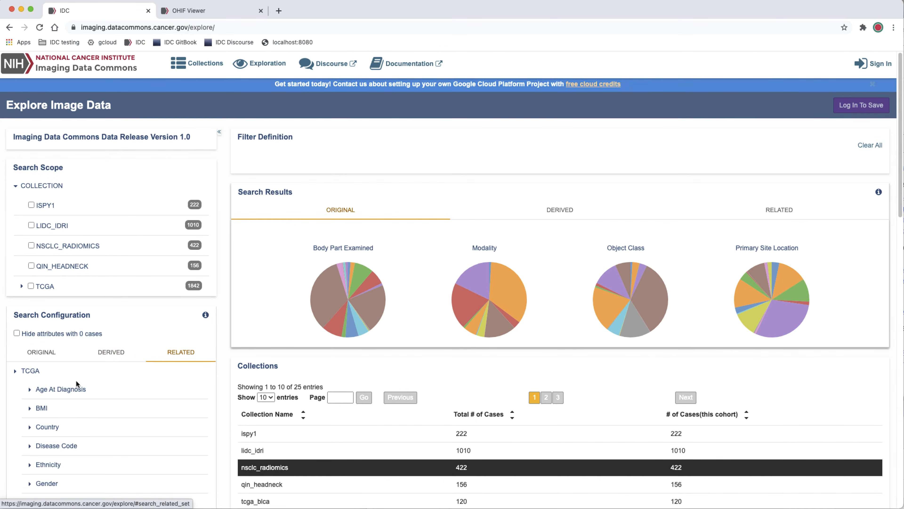
left_click(30, 390)
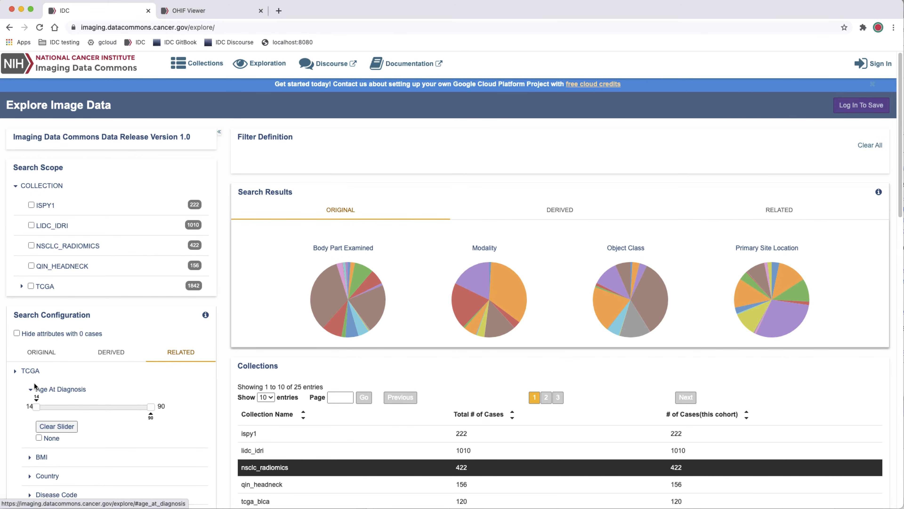
Filter the cases by the original Modality attribute Computed Tomography
left_click(41, 352)
scroll(100, 357, "down", 2)
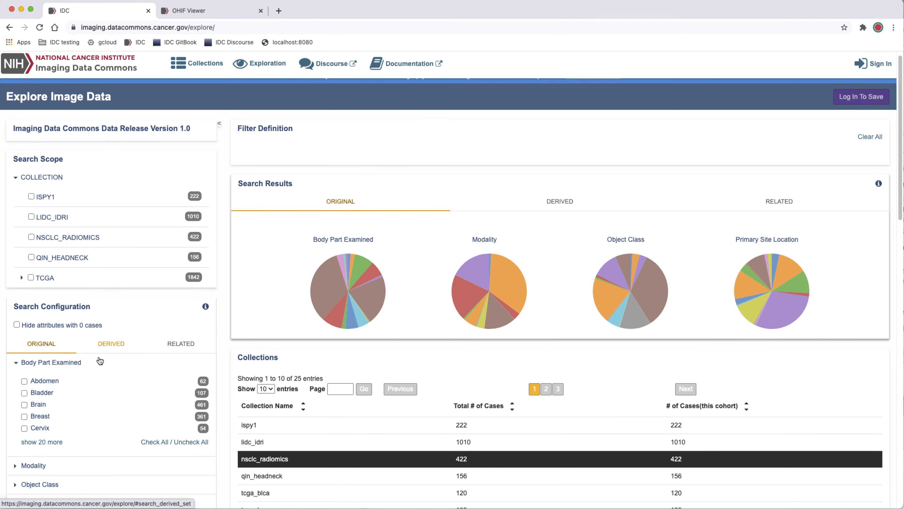
left_click(15, 416)
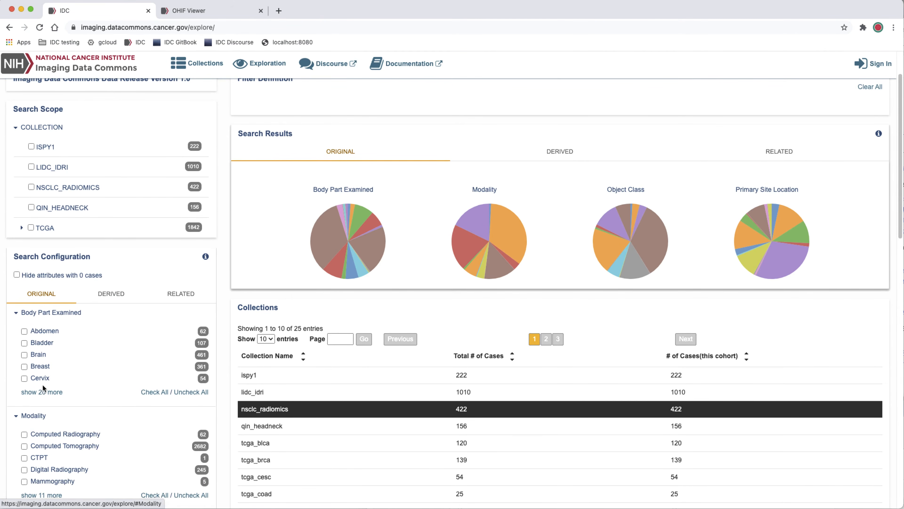
scroll(43, 389, "down", 2)
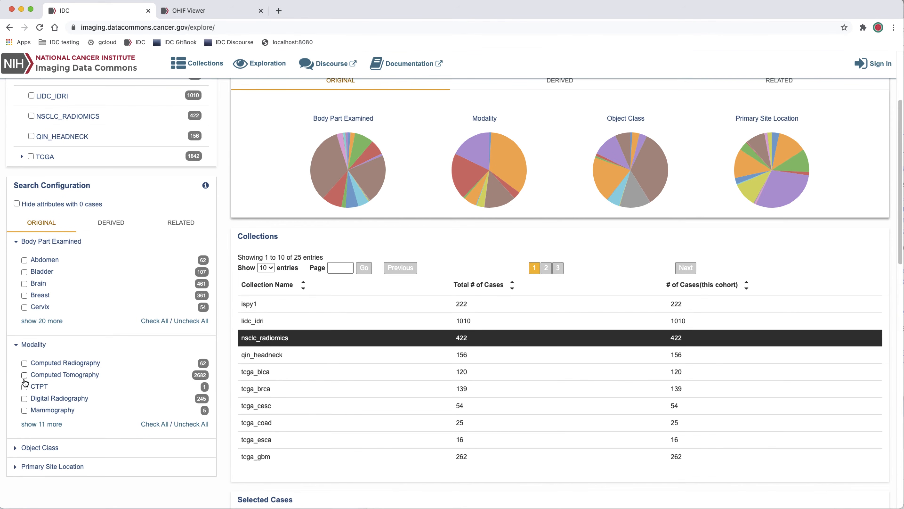
left_click(24, 374)
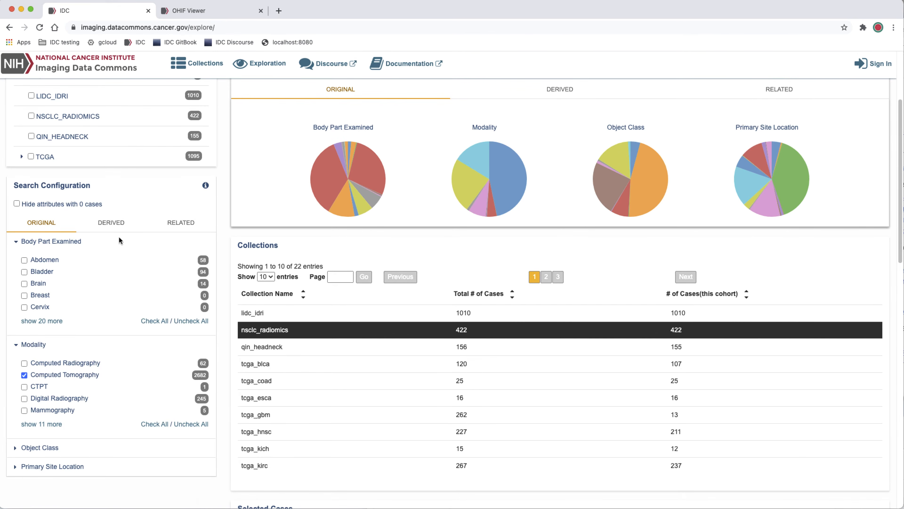
Add the derived Segmentation Type filter Nodule to the cohort and collapse the Segmentation attribute group
left_click(113, 225)
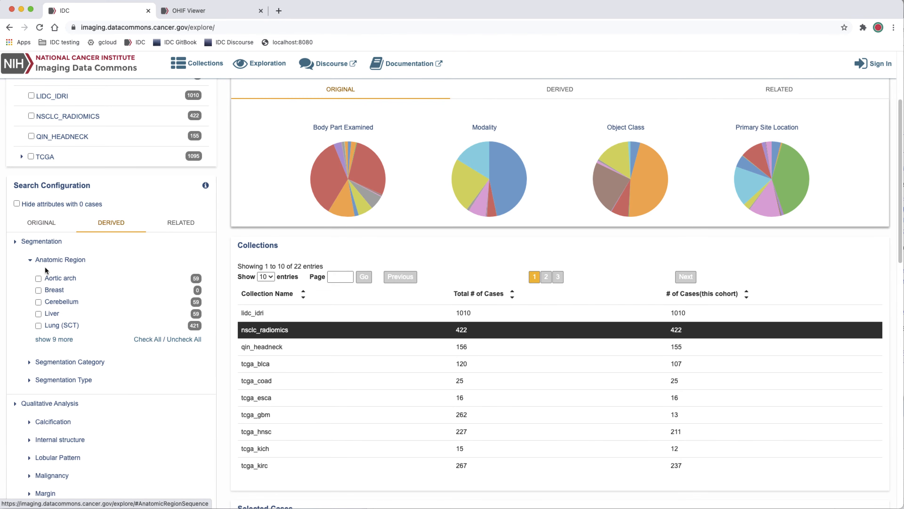
left_click(35, 380)
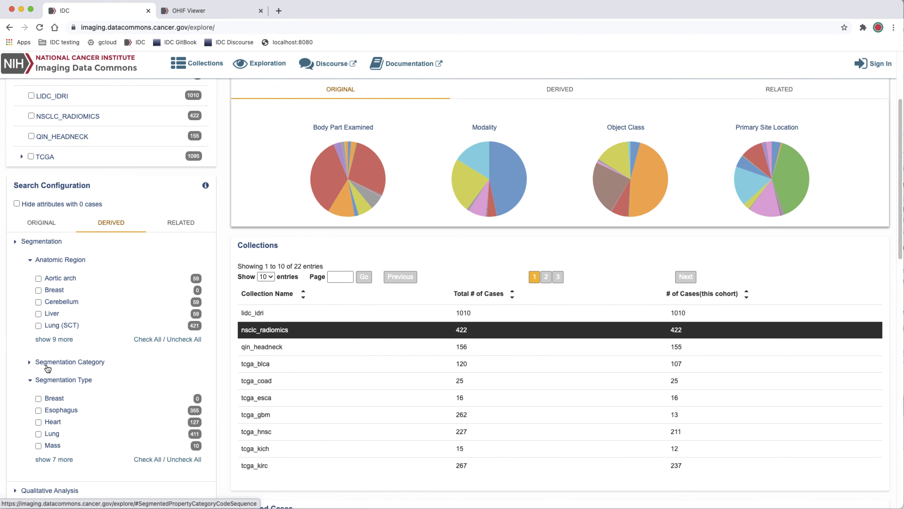
scroll(47, 367, "down", 1)
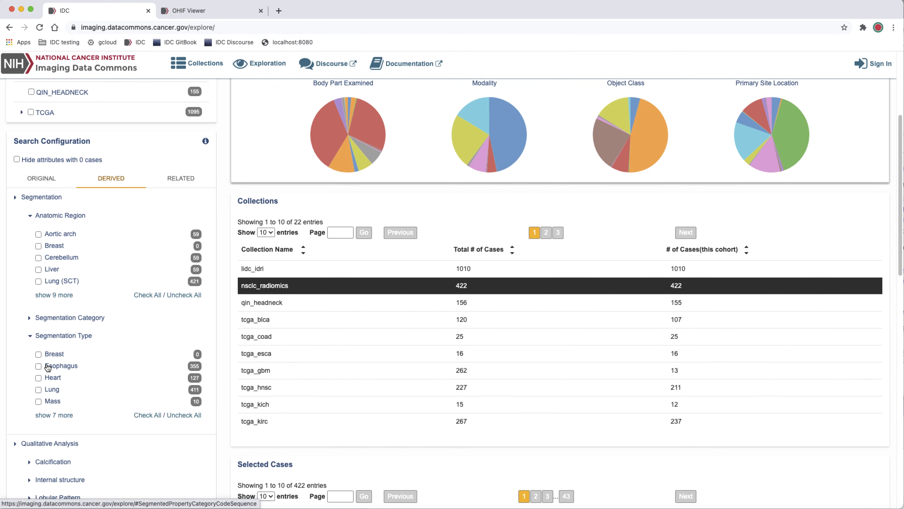
left_click(44, 415)
scroll(52, 398, "down", 1)
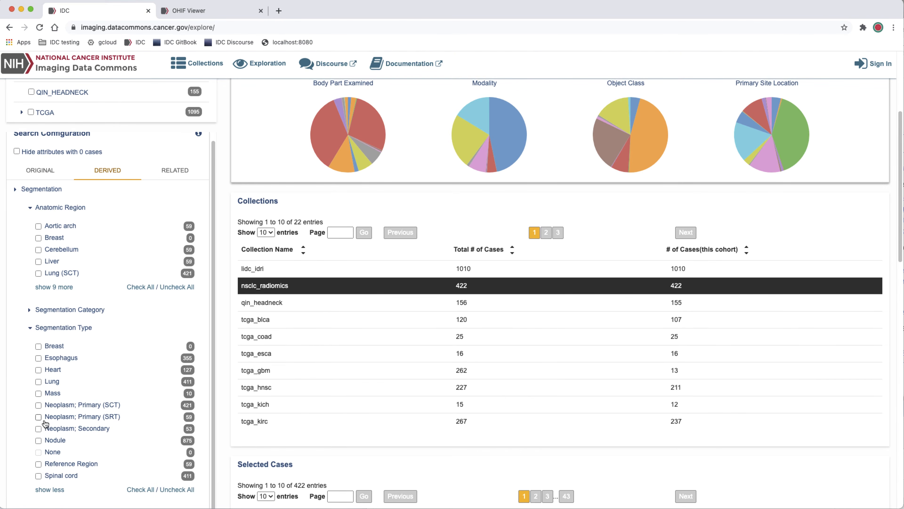
left_click(39, 441)
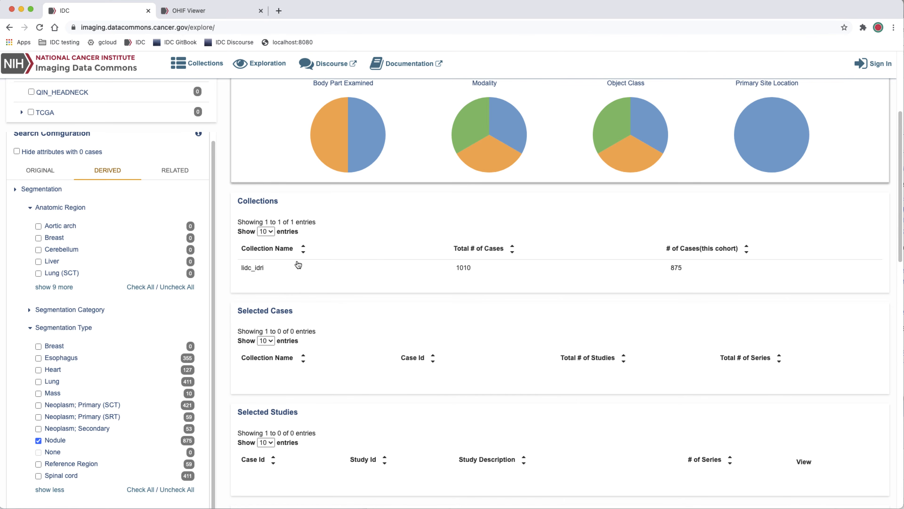
scroll(148, 335, "down", 1)
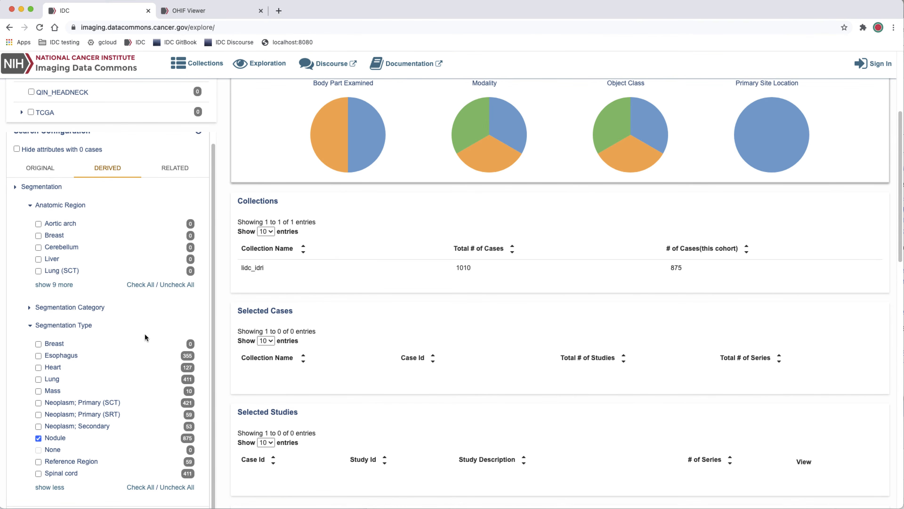
left_click(22, 188)
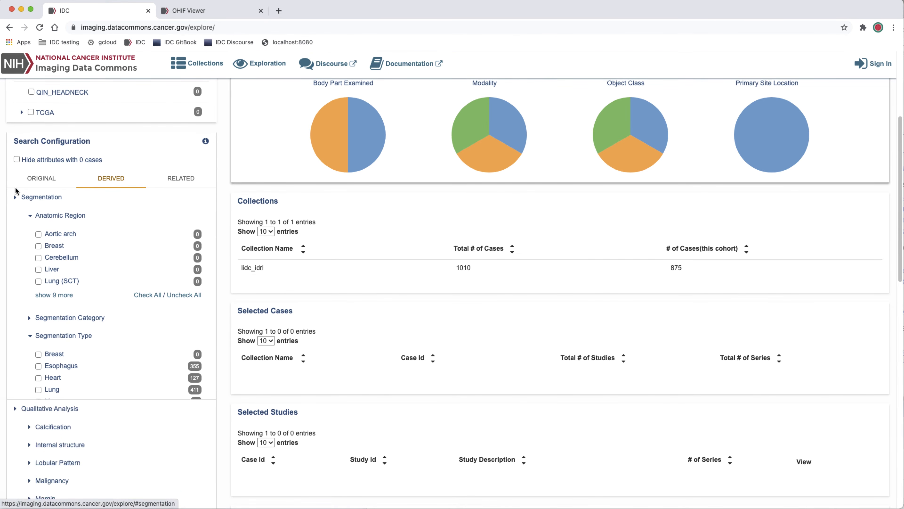
Add a derived Volume (cubic millimeter) filter with the range 16141 to 31113 to the cohort
scroll(53, 308, "down", 10)
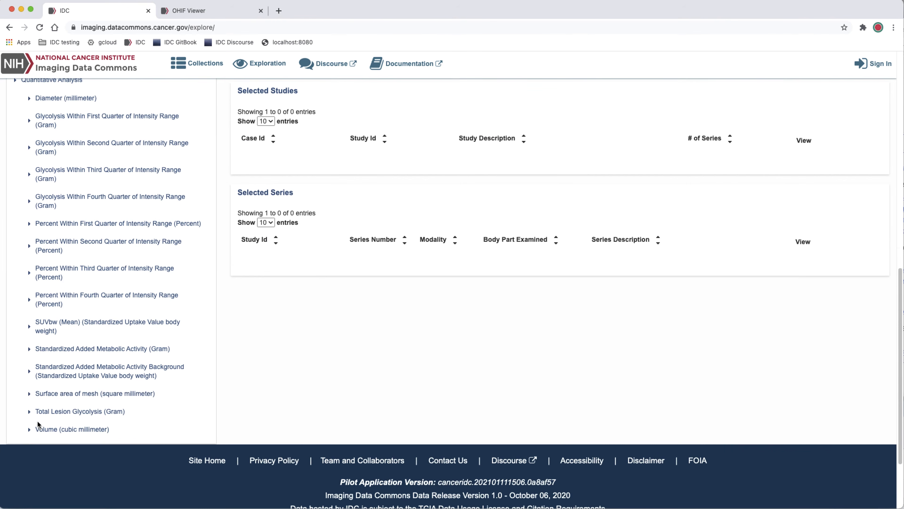
left_click(33, 429)
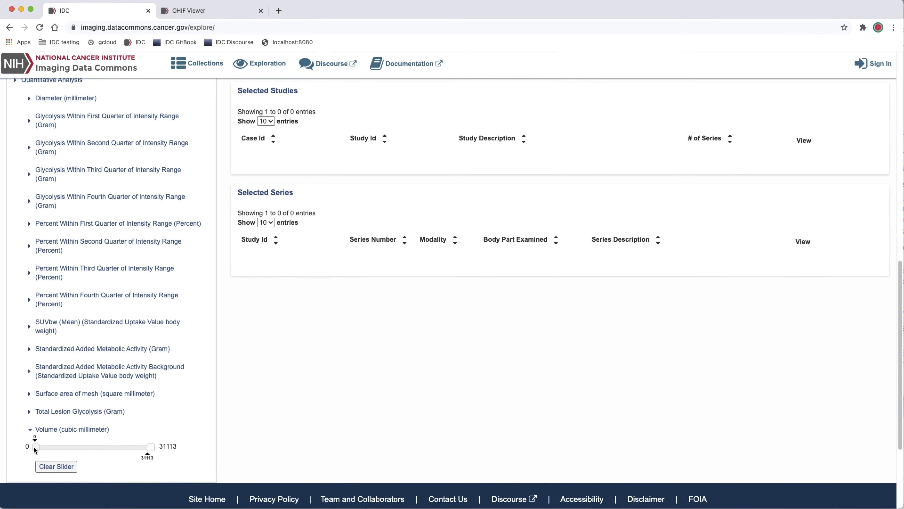
left_click_drag(34, 446, 95, 446)
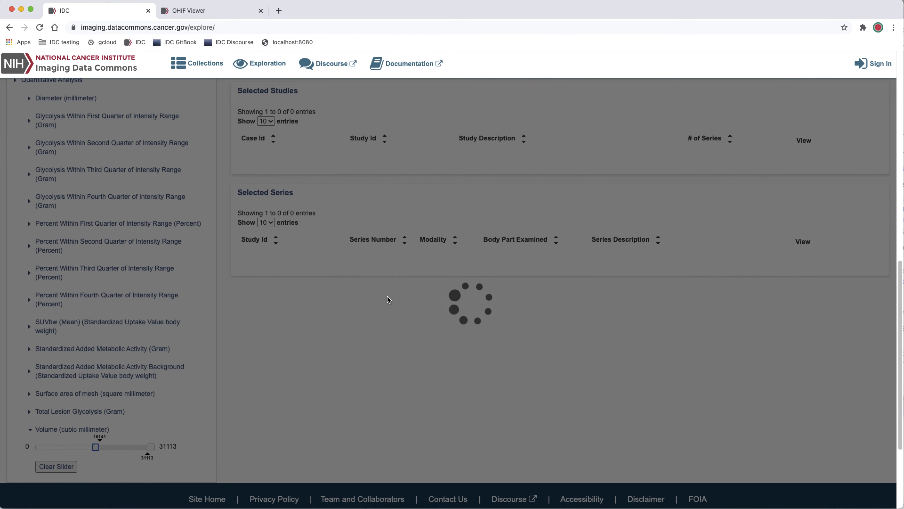
scroll(387, 295, "up", 15)
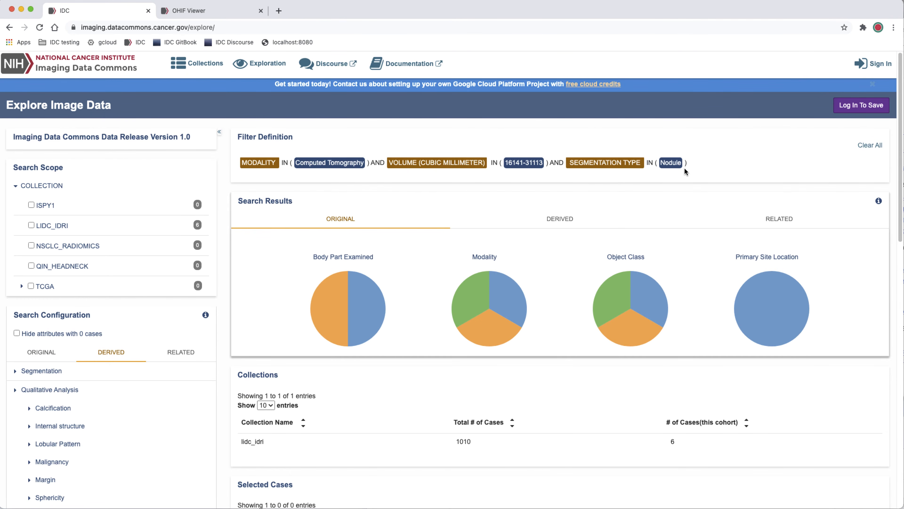
Select the lidc_idri collection and its case LIDC-IDRI-0061, and open that case's study in the image viewer
scroll(580, 281, "down", 3)
left_click(466, 340)
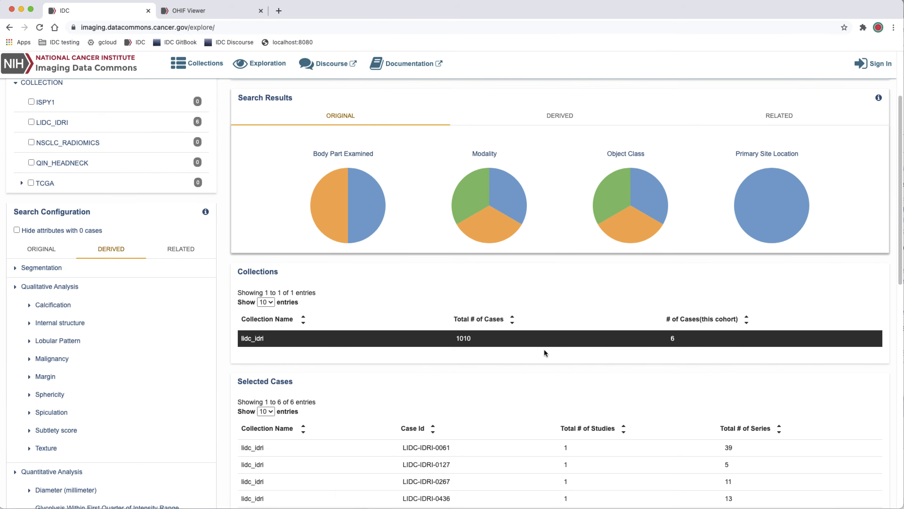
scroll(544, 352, "down", 5)
left_click(568, 306)
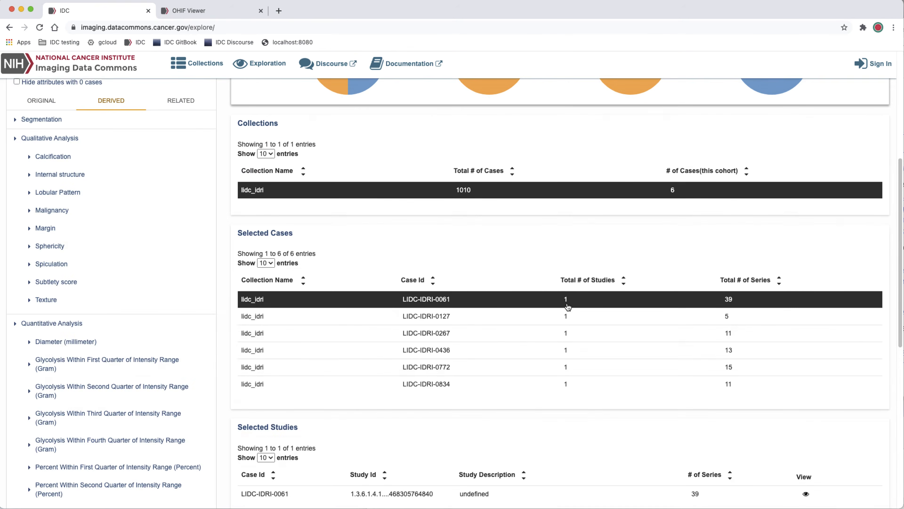
scroll(568, 306, "down", 2)
left_click(806, 451)
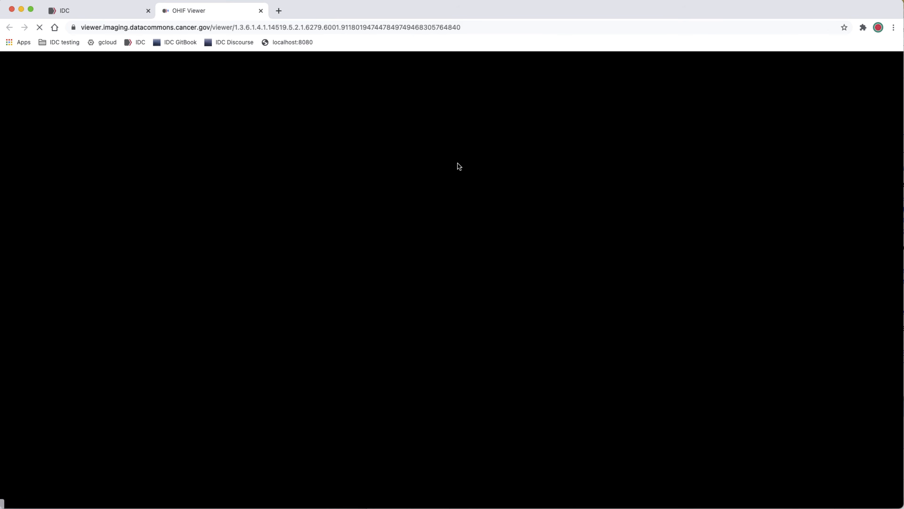
Load a nodule SEG series onto the CT image of LIDC-IDRI-0061 and jump to its segment Nodule 6 - Annotation 3
left_click_drag(78, 467, 365, 360)
left_click(869, 84)
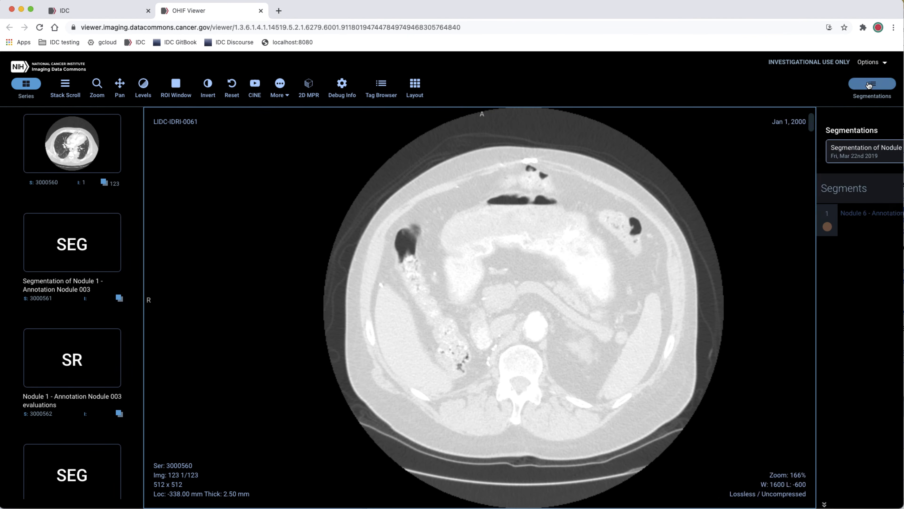
left_click(765, 223)
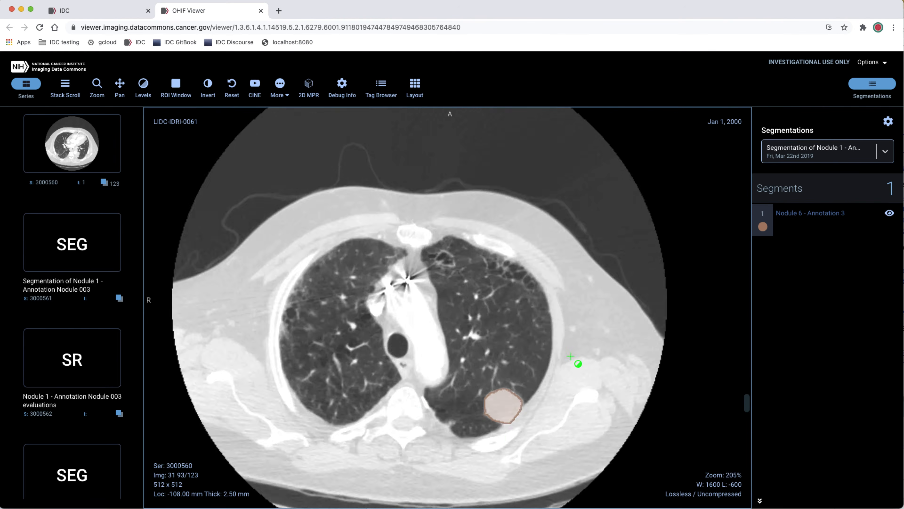
left_click_drag(570, 356, 575, 382)
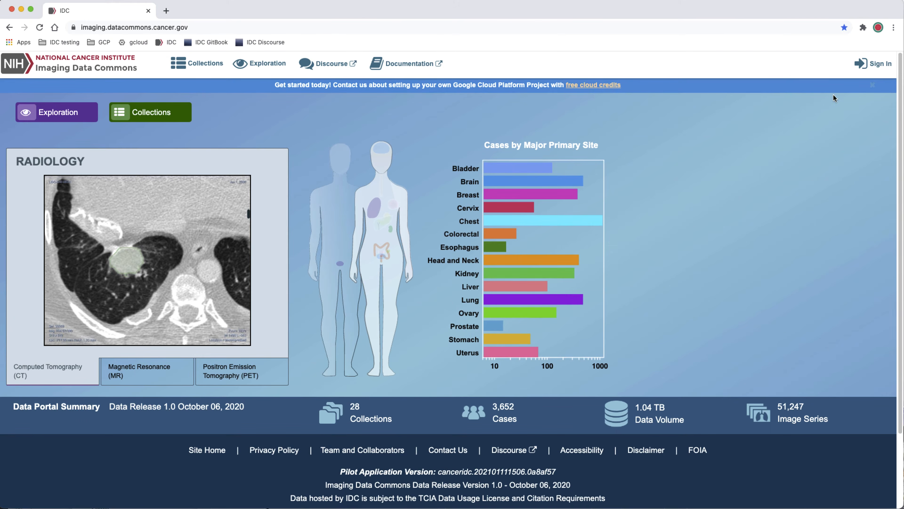
Sign in to the portal and open the saved cohort CT with nodule segmentations
left_click(881, 64)
left_click(522, 127)
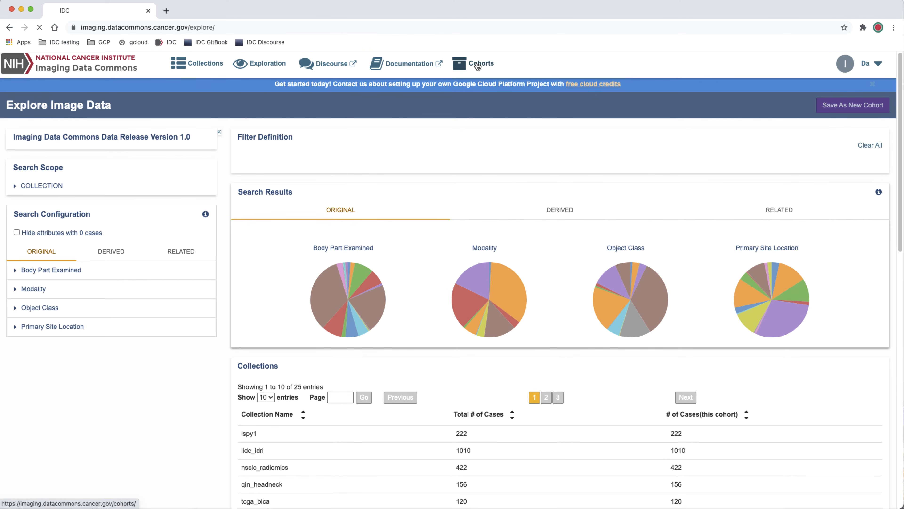
left_click(478, 63)
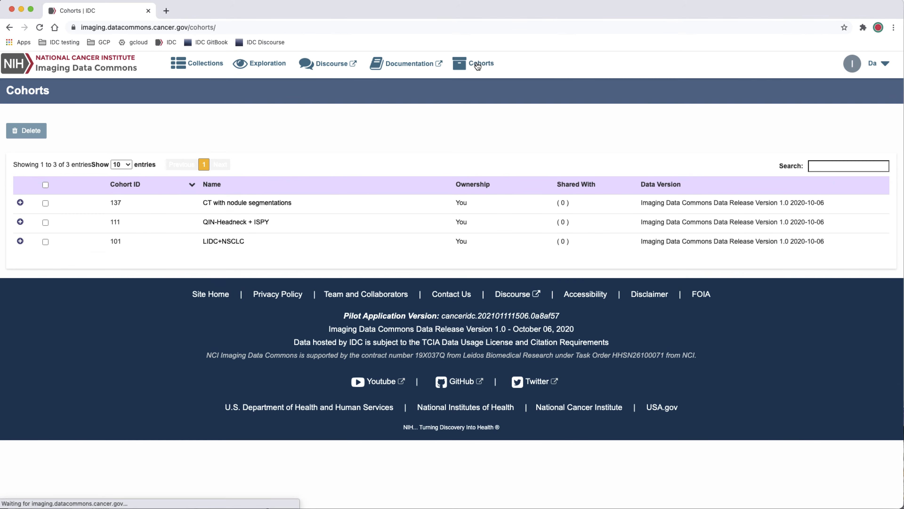
left_click(19, 203)
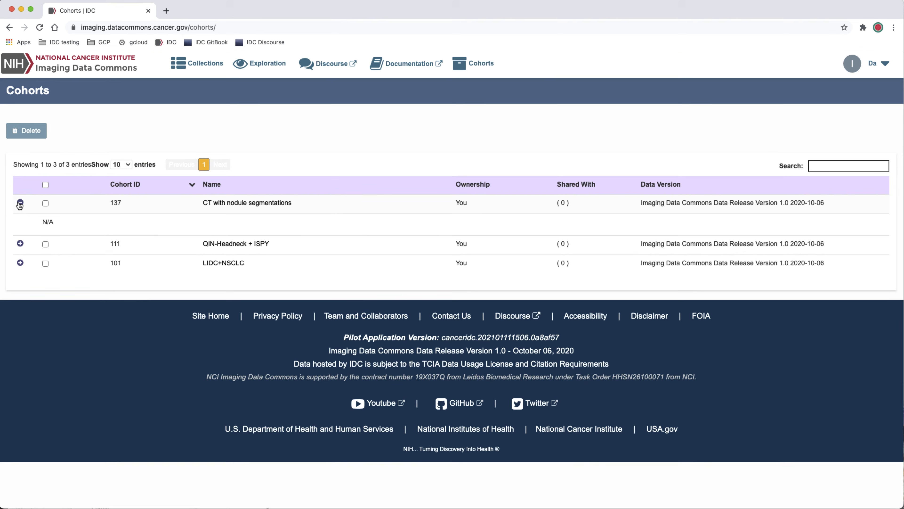
left_click(222, 204)
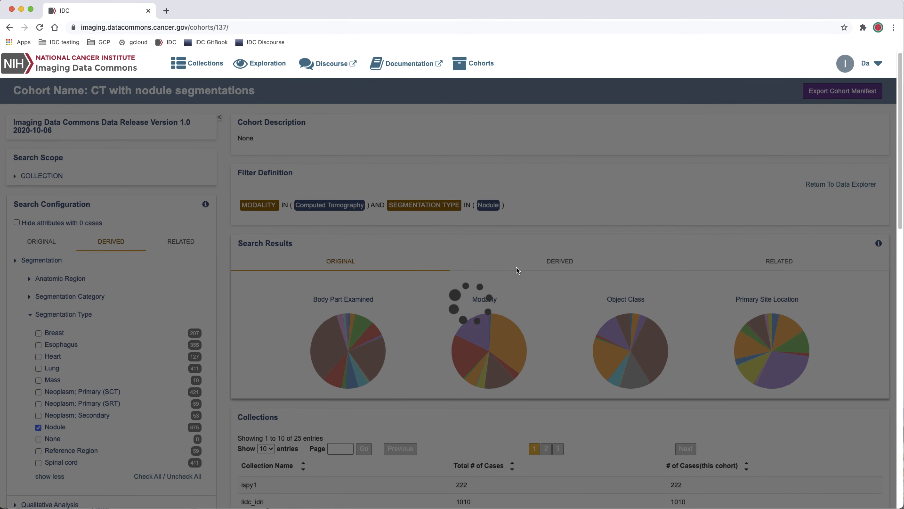
scroll(517, 267, "down", 1)
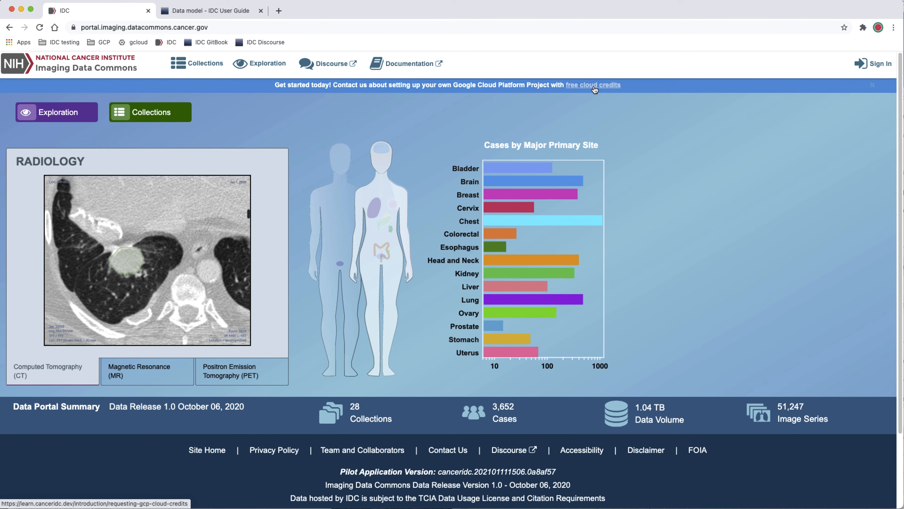
View the guide page on requesting GCP cloud credits and open its application form for pilot credits
left_click(594, 86)
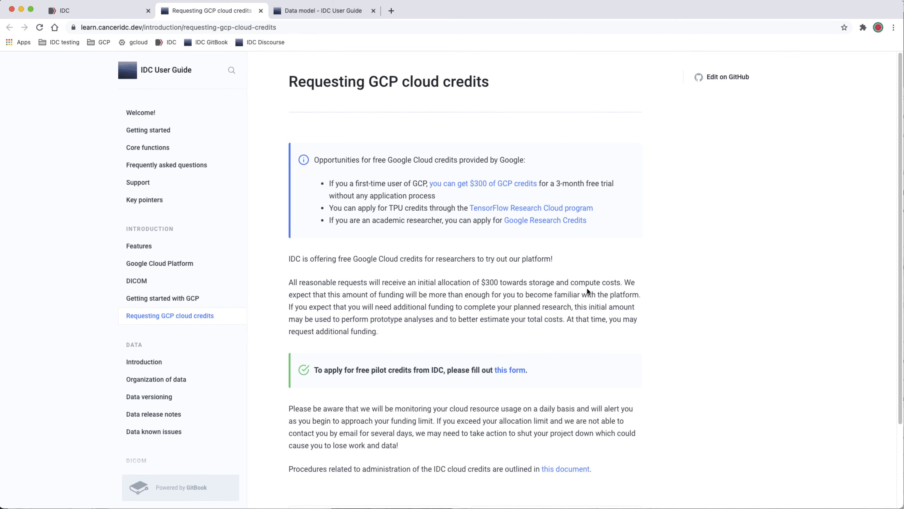
scroll(594, 317, "down", 2)
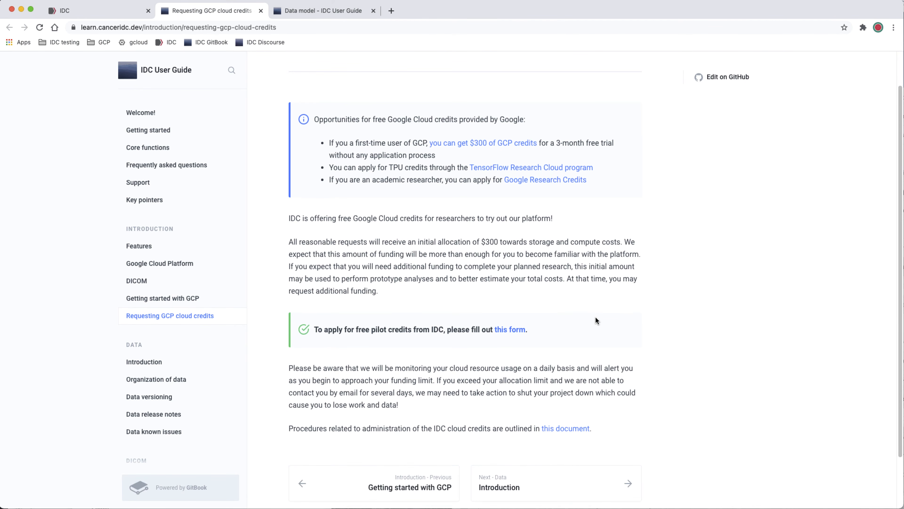
left_click(516, 330)
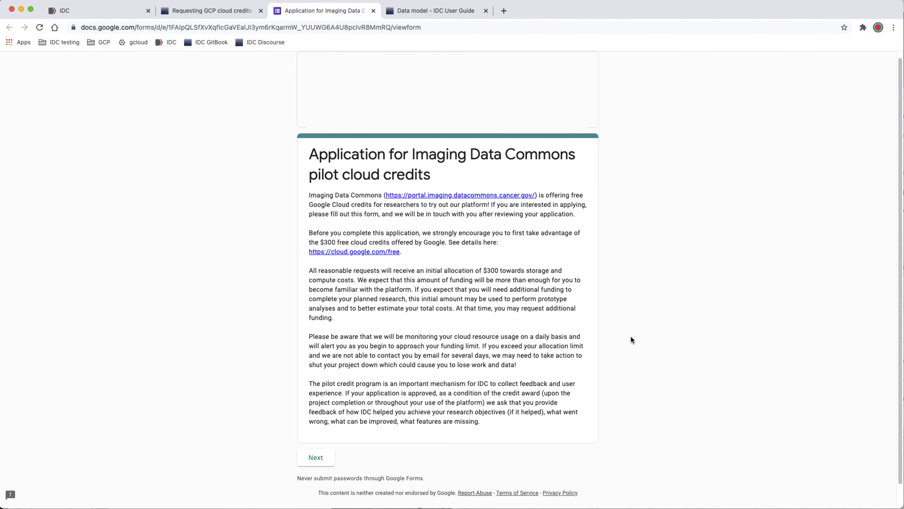
scroll(630, 336, "down", 1)
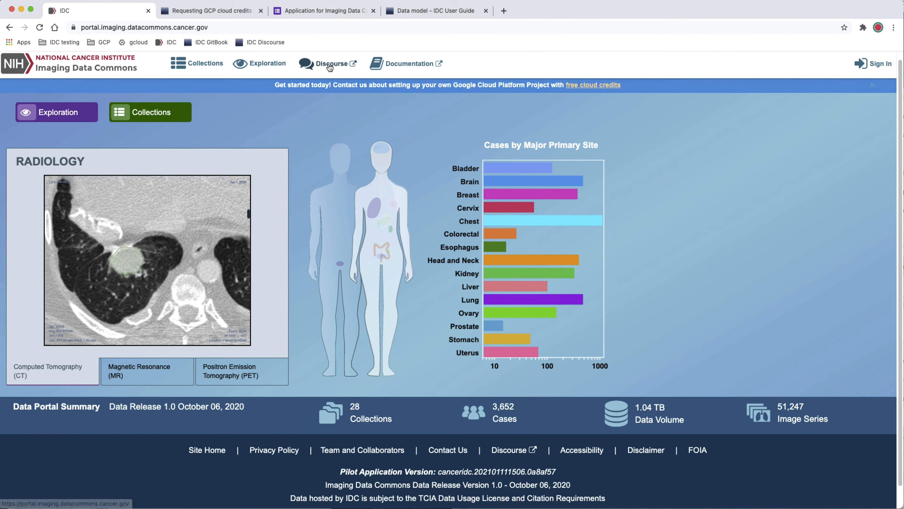
Open the IDC User Guide documentation from the portal home page, view its Welcome page and close it
left_click(397, 65)
left_click(369, 156)
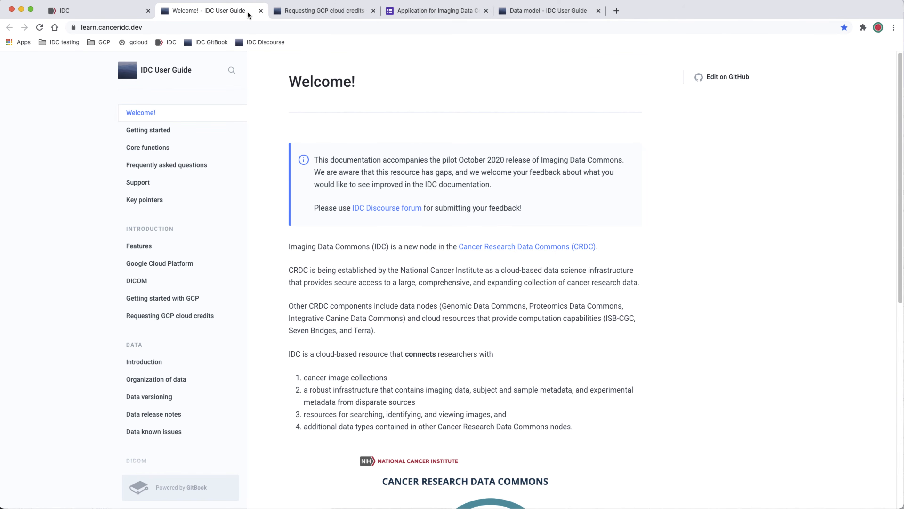
left_click(261, 10)
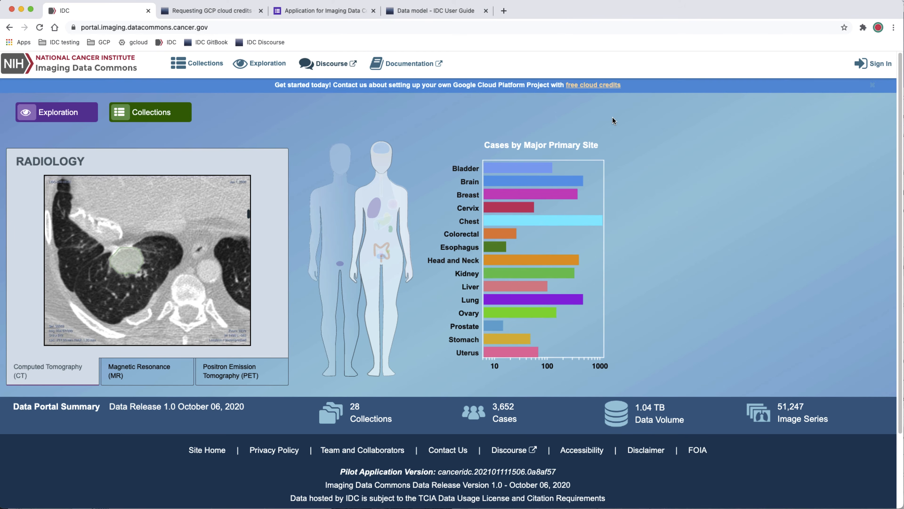
Browse the IDC Discourse forum, view the Imaging Data Commons Webinar topic of November 16, and close the forum
left_click(329, 64)
left_click(369, 156)
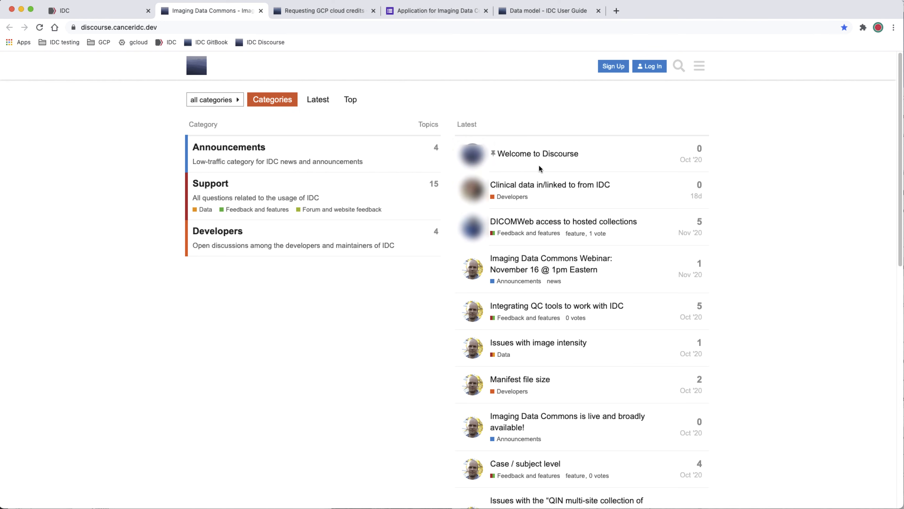
scroll(539, 169, "down", 2)
left_click(530, 228)
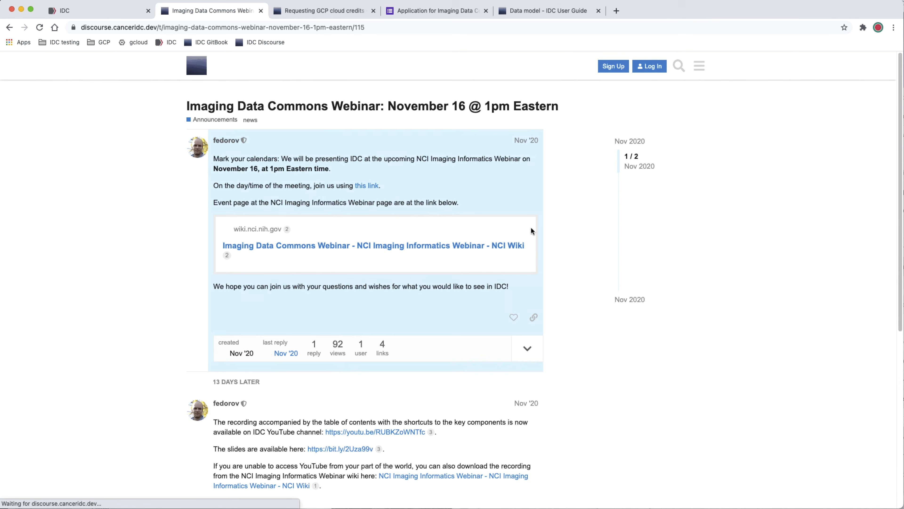
left_click(9, 27)
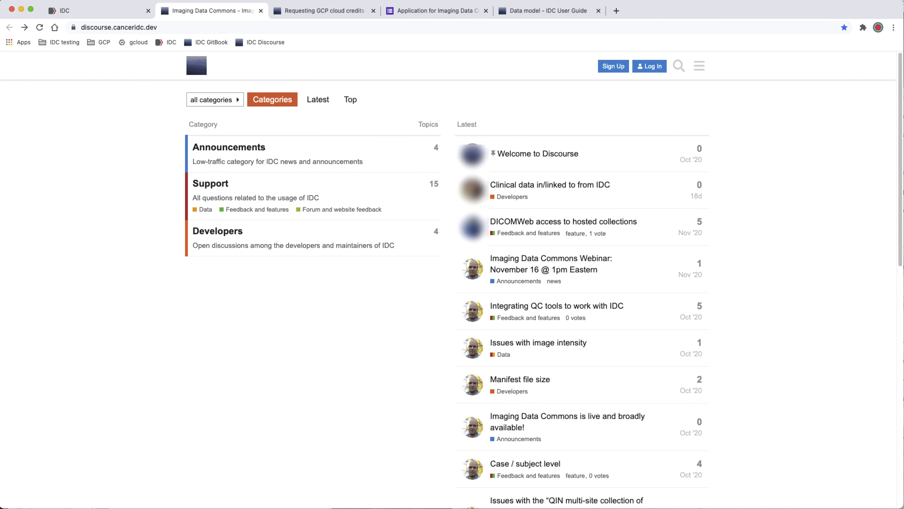
key("super+w")
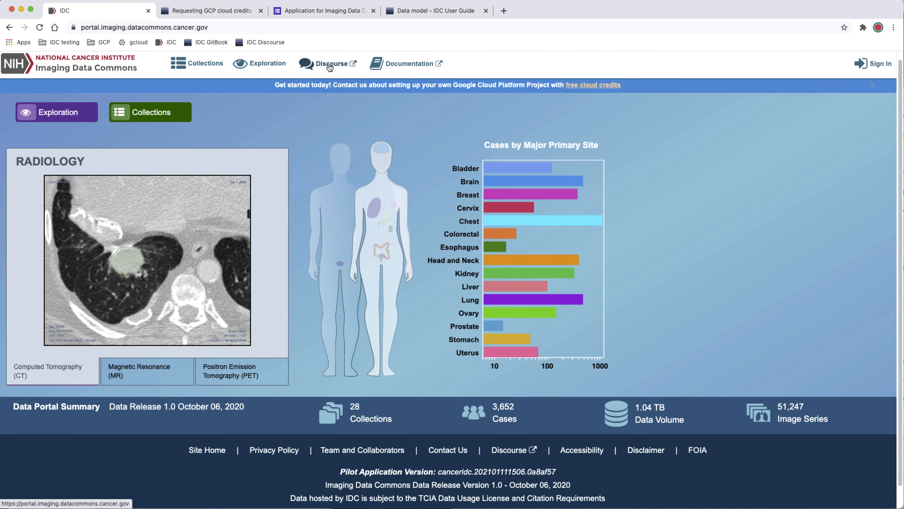